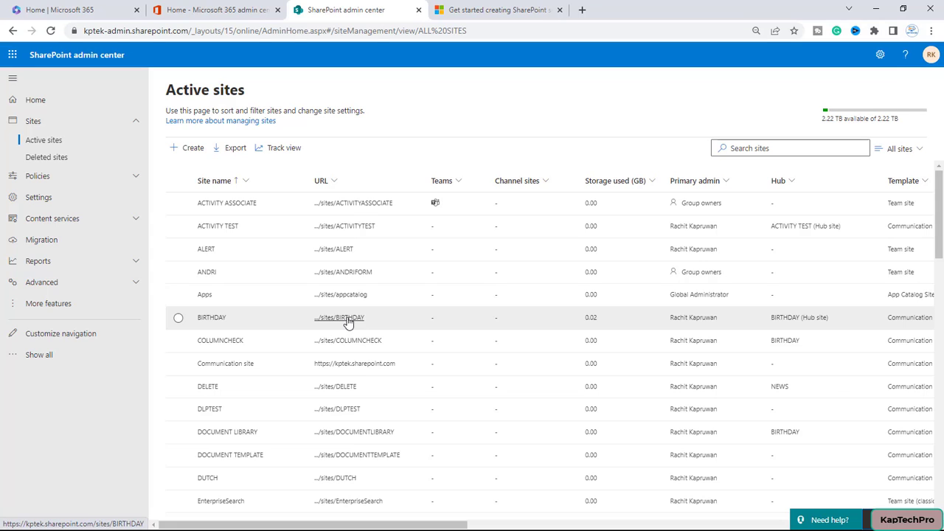
# - Open the BIRTHDAY site in a new tab and show its Settings pane
pyautogui.keyDown('ctrl'); pyautogui.click(341, 320); pyautogui.keyUp('ctrl')
pyautogui.click(500, 8)
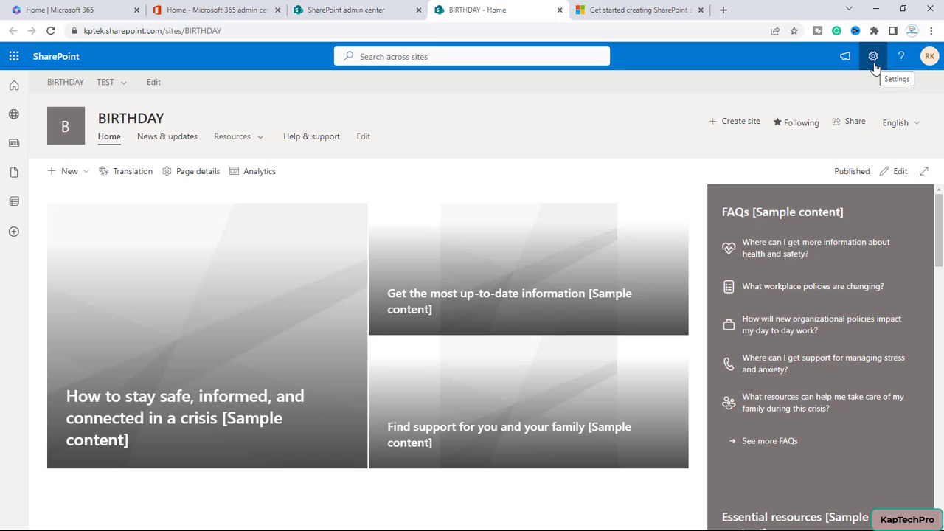
pyautogui.click(874, 59)
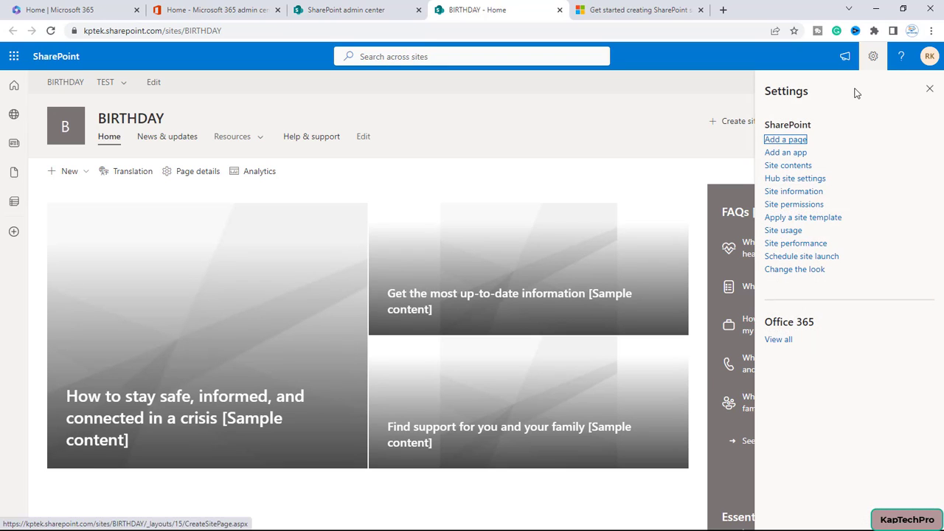
pyautogui.click(835, 218)
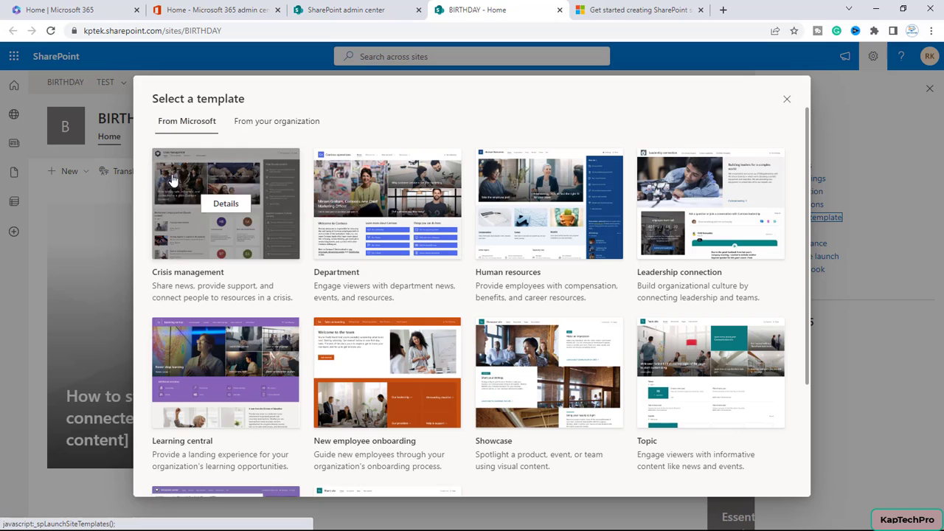
pyautogui.moveTo(231, 418)
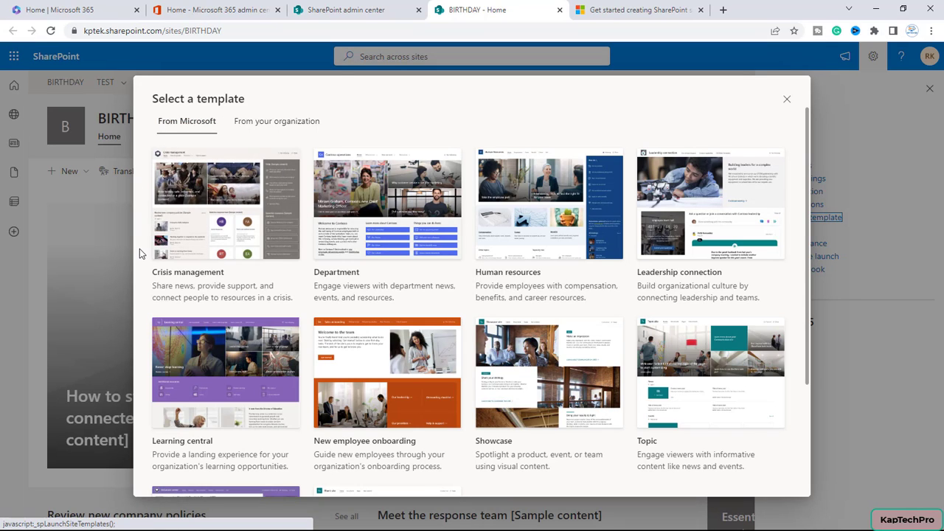
pyautogui.click(279, 131)
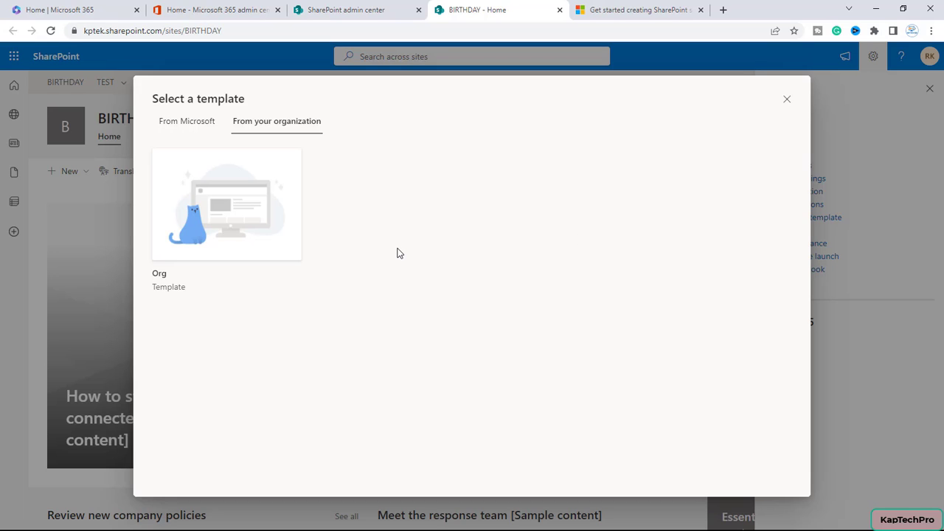
pyautogui.click(787, 101)
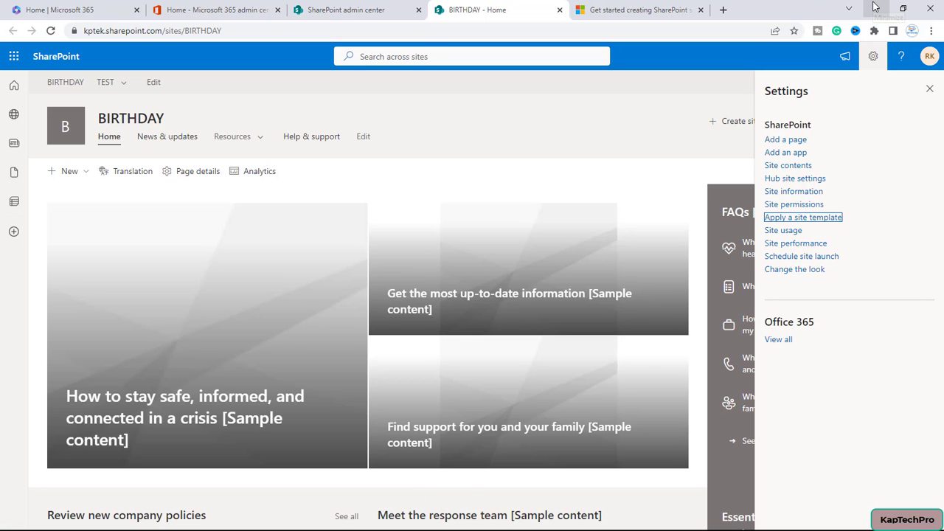
# - Launch Windows PowerShell as administrator from Windows search
pyautogui.click(874, 6)
pyautogui.press('super+s')
pyautogui.write('power')
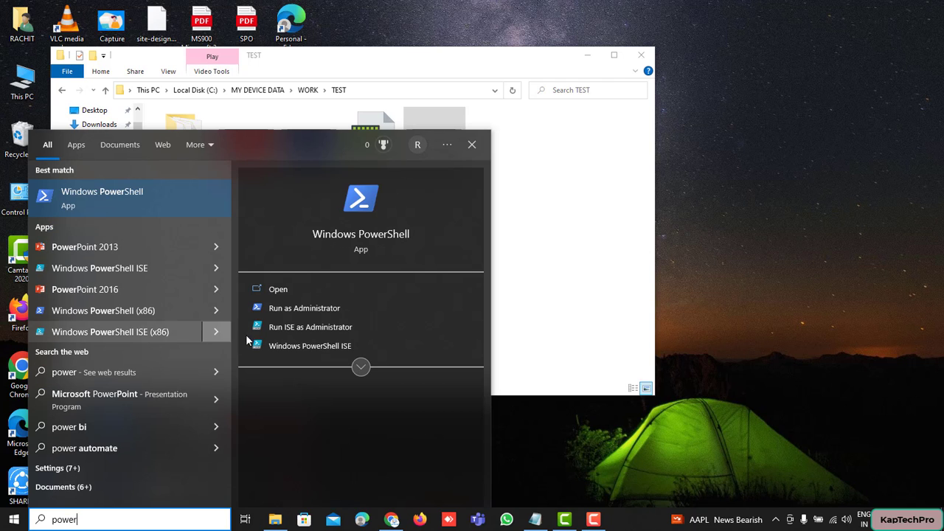
pyautogui.click(317, 302)
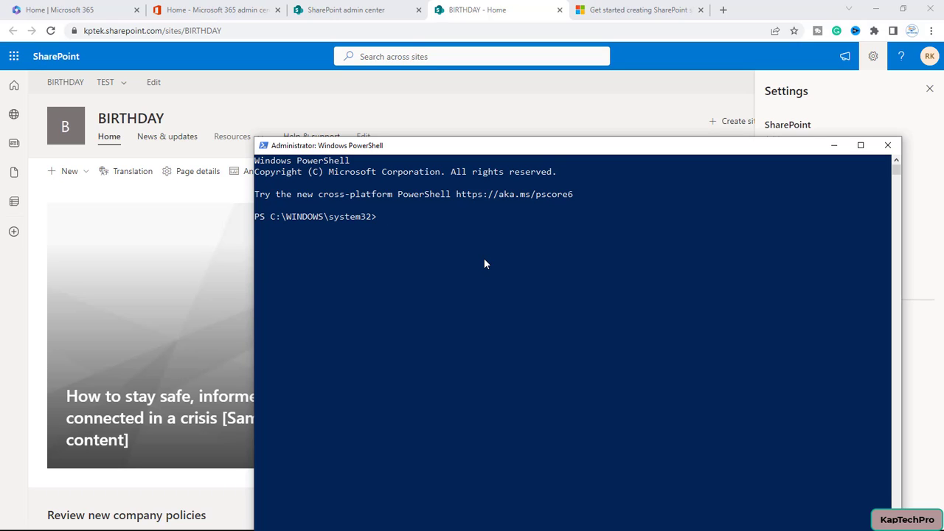
pyautogui.write('Connect-pnpo')
pyautogui.press('Tab')
pyautogui.press('Return')
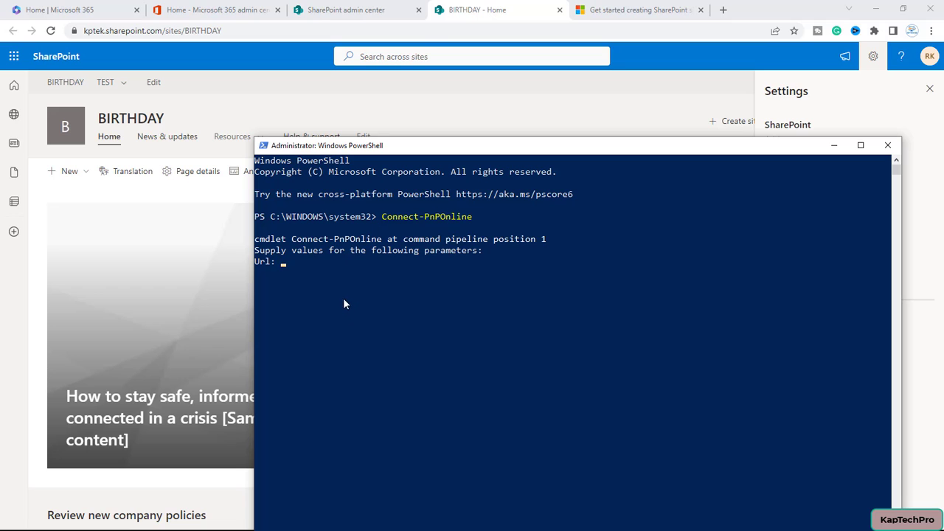
pyautogui.click(346, 9)
pyautogui.moveTo(215, 30); pyautogui.dragTo(69, 35)
pyautogui.hotkey('ctrl', 'c')
pyautogui.hotkey('alt', 'Tab')
pyautogui.hotkey('ctrl', 'v')
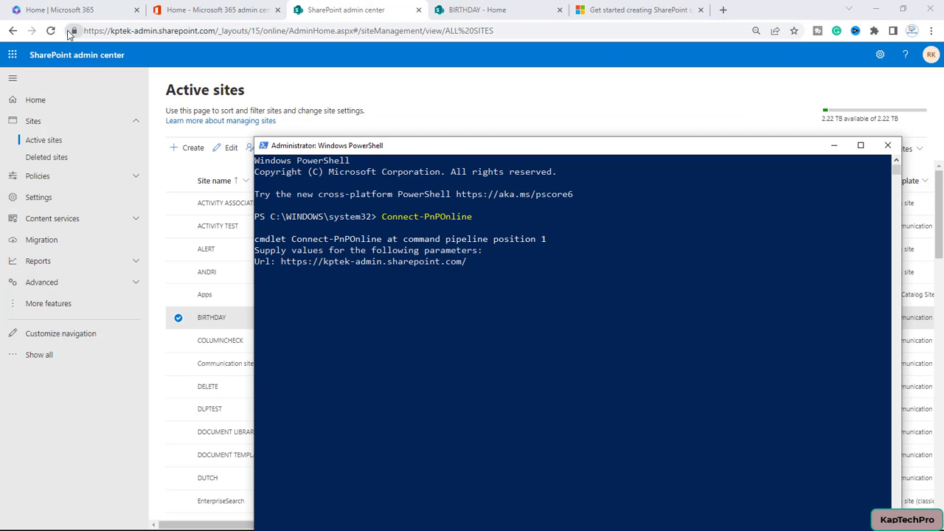
pyautogui.press('BackSpace')
pyautogui.press('Return')
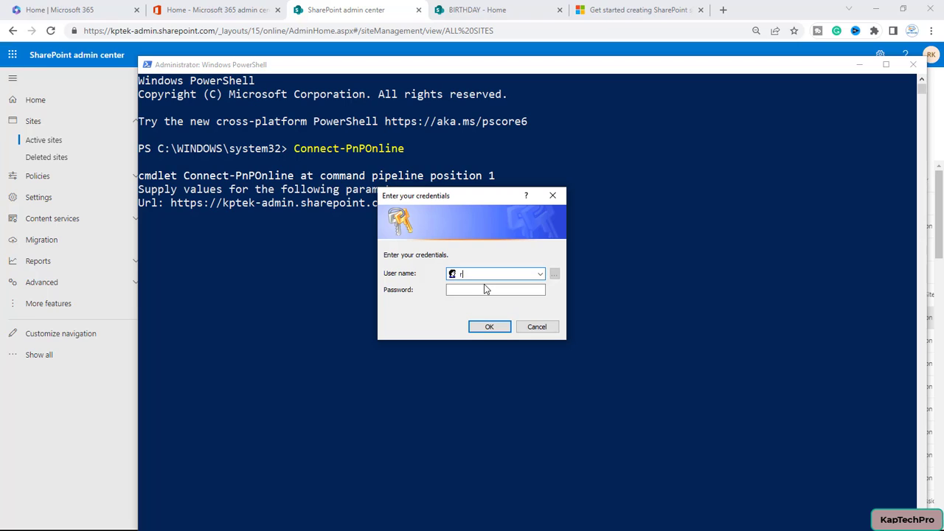
pyautogui.write('rachit')
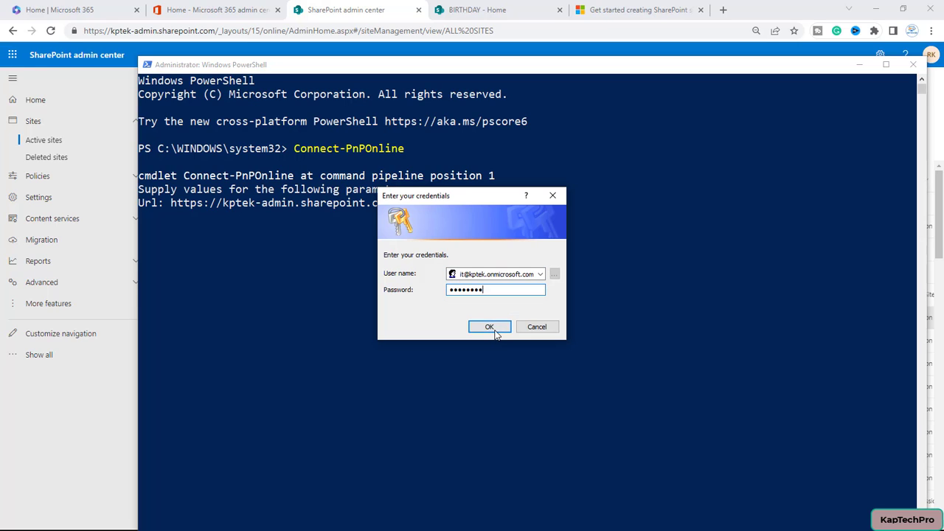
# - Confirm the sign-in and enter Get-PnPSiteScriptFromWeb -url with the BIRTHDAY site address
pyautogui.click(493, 330)
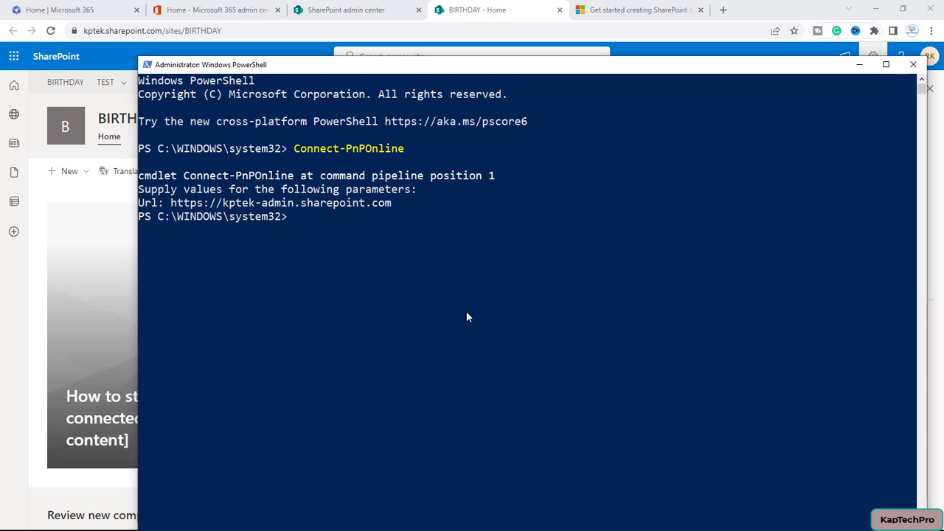
pyautogui.write('Get-Pnp')
pyautogui.press('Tab')
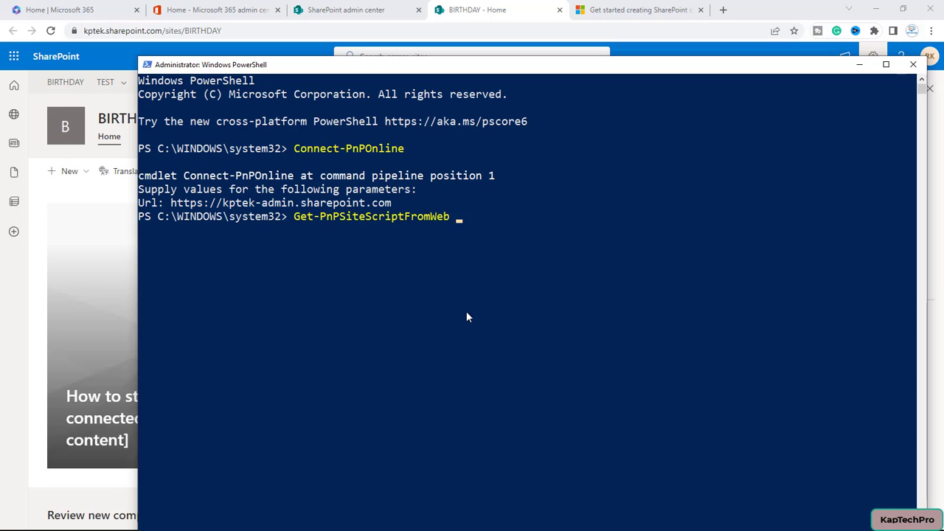
pyautogui.write('-url')
pyautogui.click(257, 33)
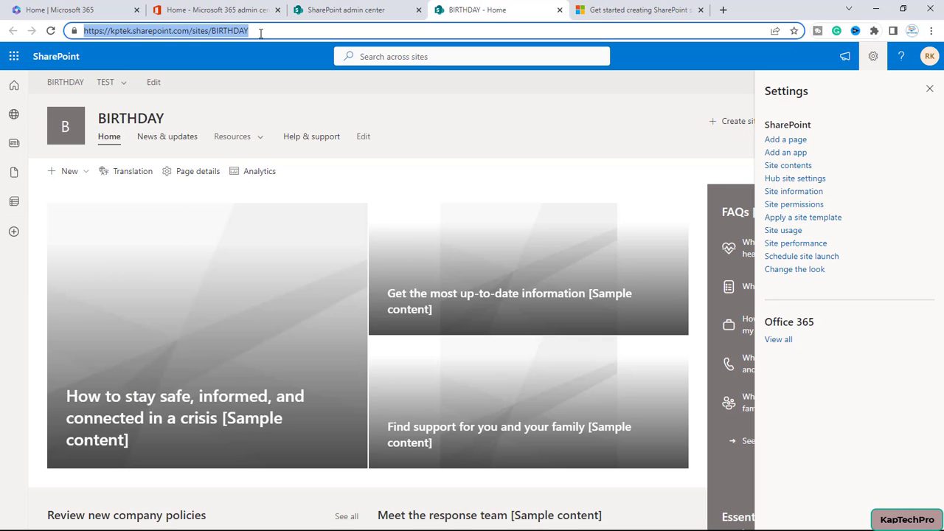
pyautogui.hotkey('alt', 'Tab')
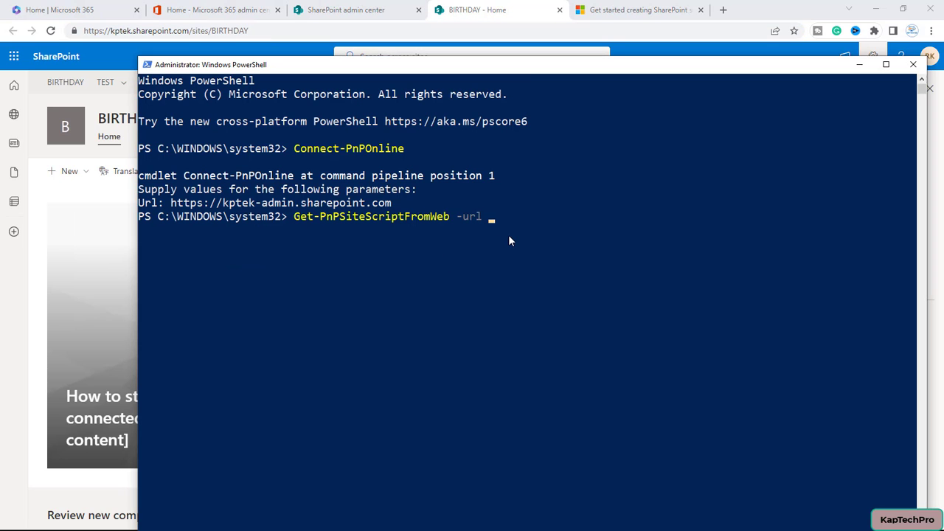
pyautogui.hotkey('ctrl', 'v')
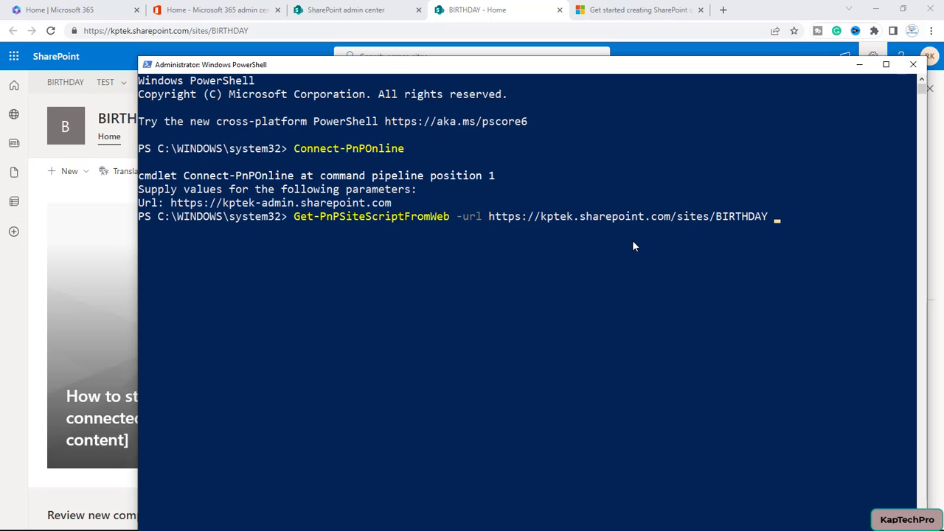
# - Add -IncludeAll, run the export, and scroll through the site script JSON output
pyautogui.write('-icclude')
pyautogui.press('Tab')
pyautogui.press('Return')
pyautogui.scroll(20, 488, 216)
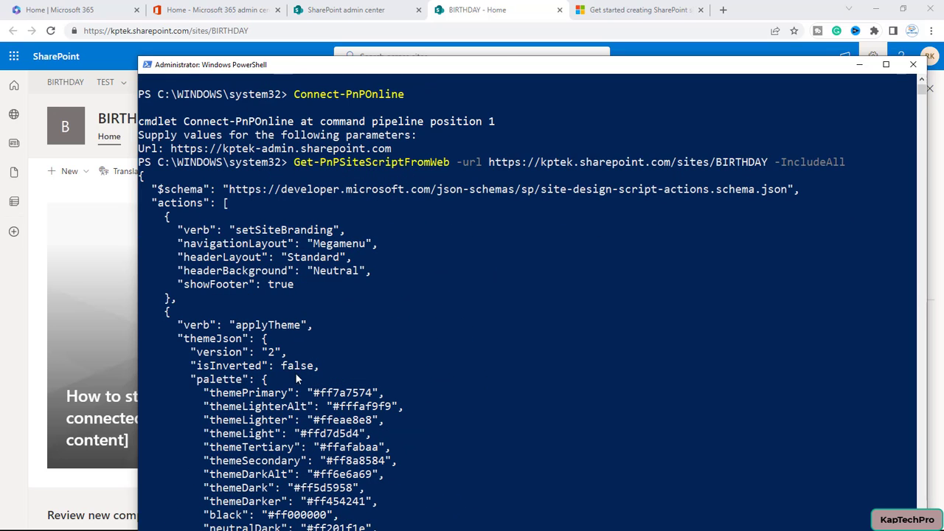
pyautogui.scroll(-15, 297, 372)
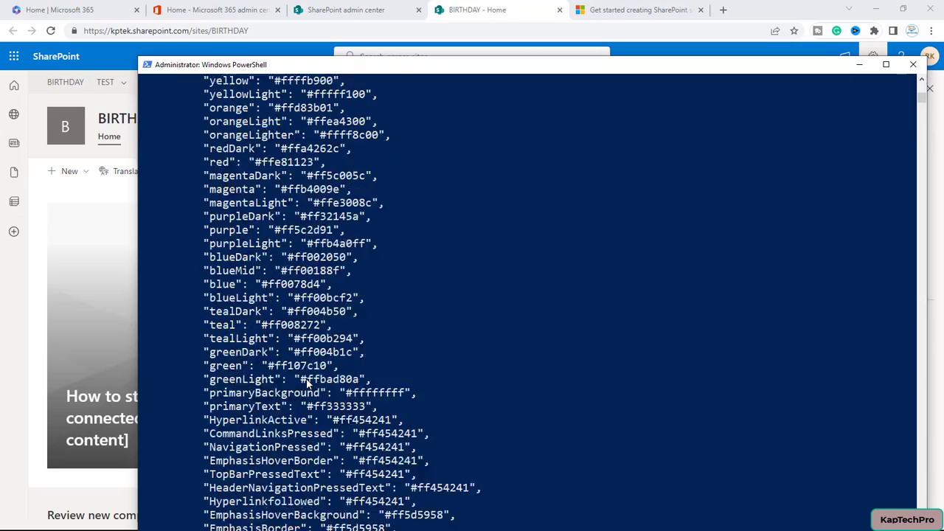
pyautogui.scroll(-20, 307, 383)
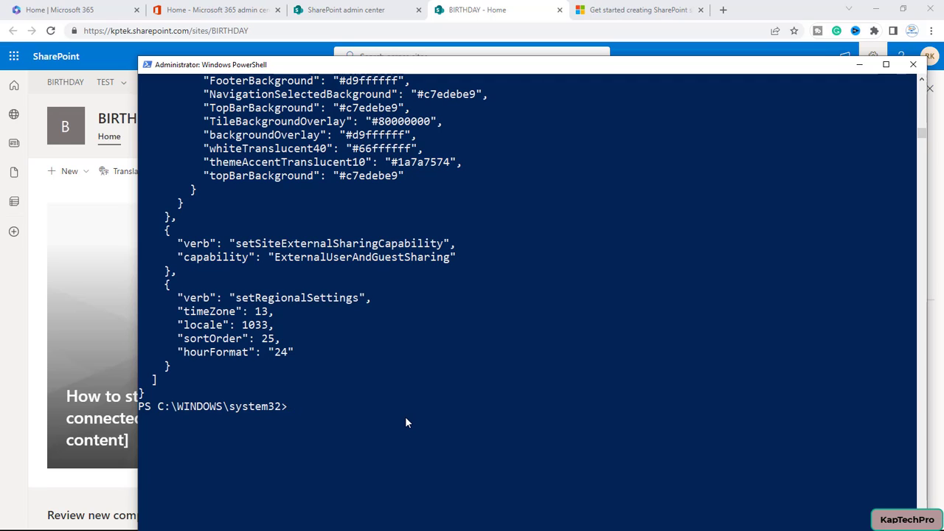
# - Store the BIRTHDAY -IncludeAll export in $Json, then run Add-PnPSiteScript -Title "Organization" -Description "OrgTemplate" -Content $json
pyautogui.write('$Json = Get-PnPSiteScriptFromWeb -url https://kptek.sharepoint.com/sites/BIRTHDAY -')
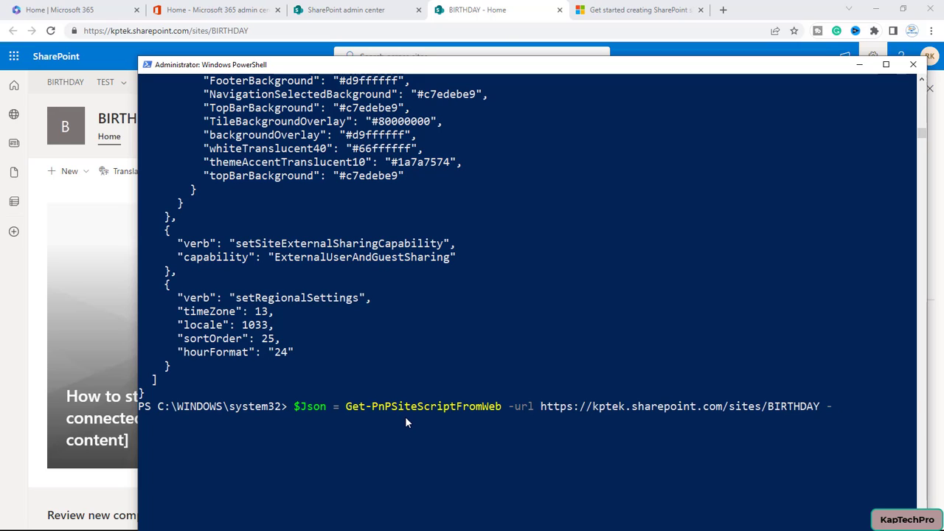
pyautogui.write('IncludeAll')
pyautogui.press('Return')
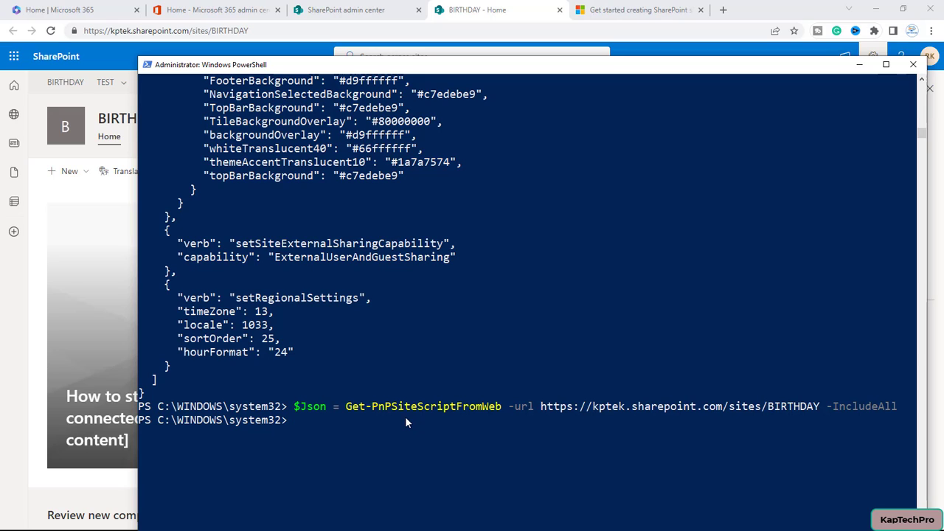
pyautogui.write('Add-pn')
pyautogui.press('Tab')
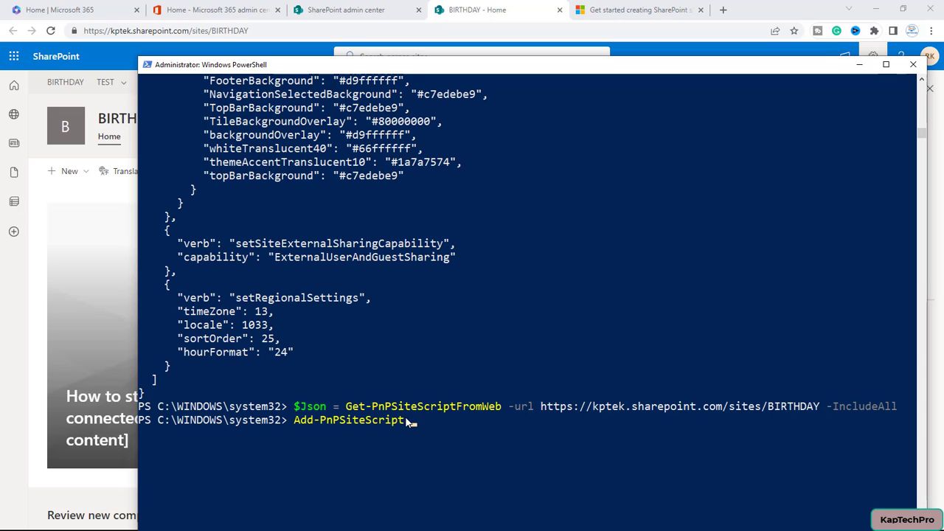
pyautogui.write('-Title ""')
pyautogui.press('Left')
pyautogui.write('Or')
pyautogui.write('ganizati')
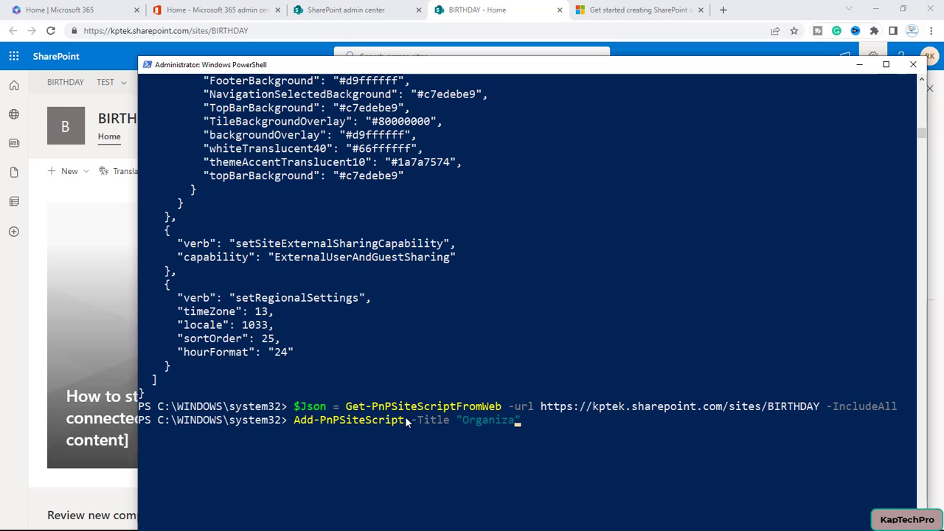
pyautogui.write('on" -Description')
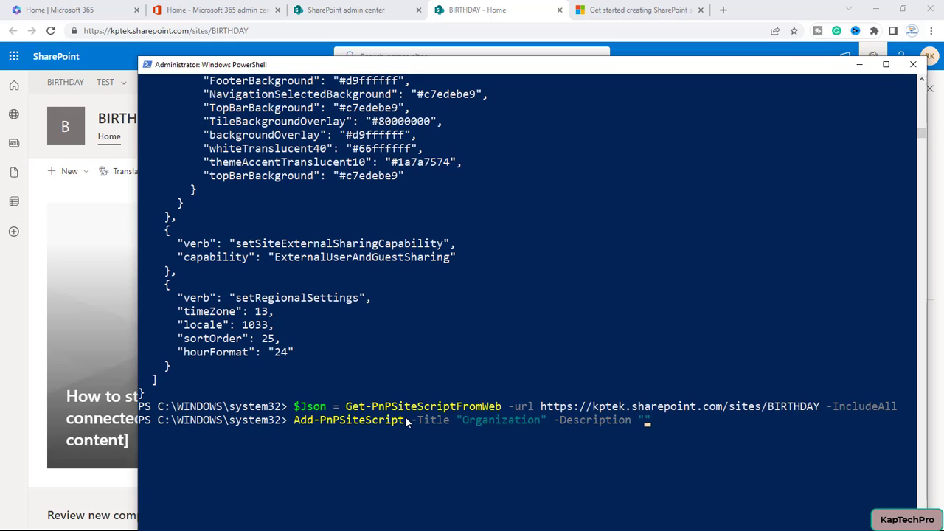
pyautogui.write(' "OrgTemplate" -C')
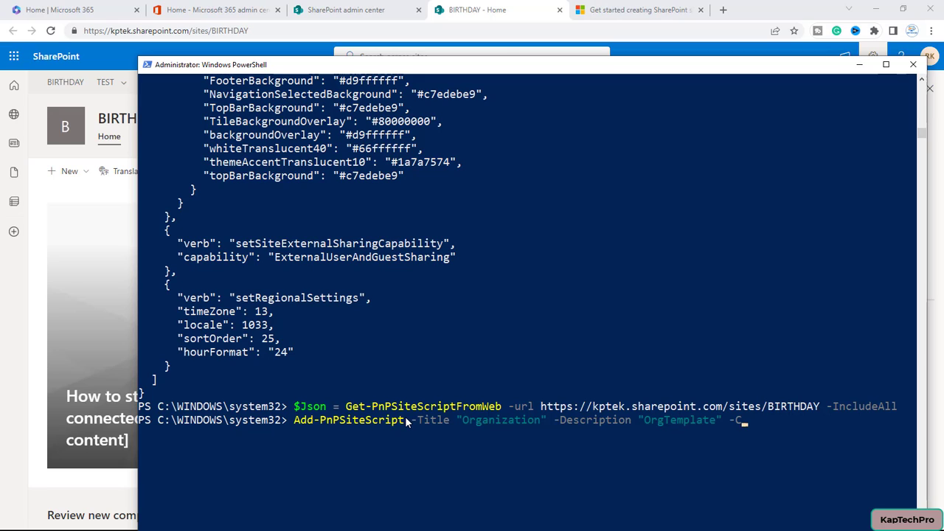
pyautogui.write('ontent $')
pyautogui.write('json')
pyautogui.hotkey('ctrl', 'c')
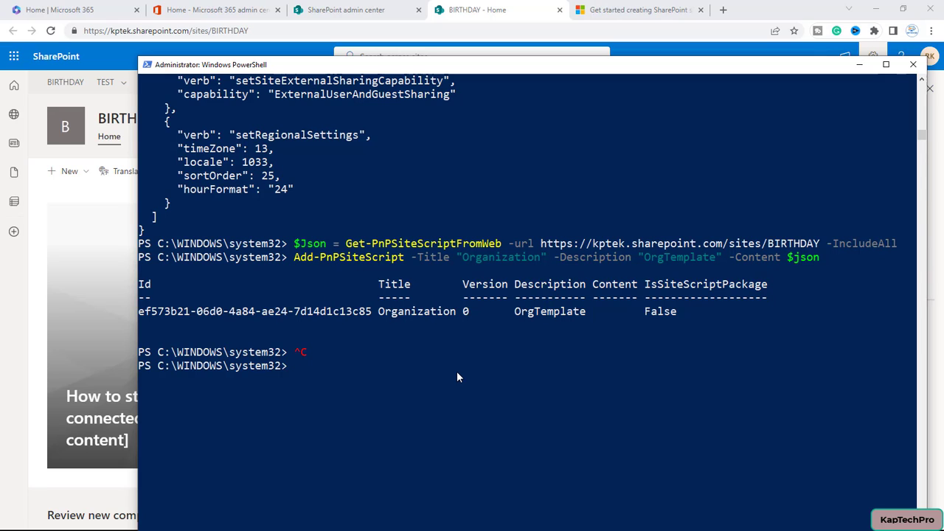
pyautogui.write('Connect-SPOService')
pyautogui.press('Return')
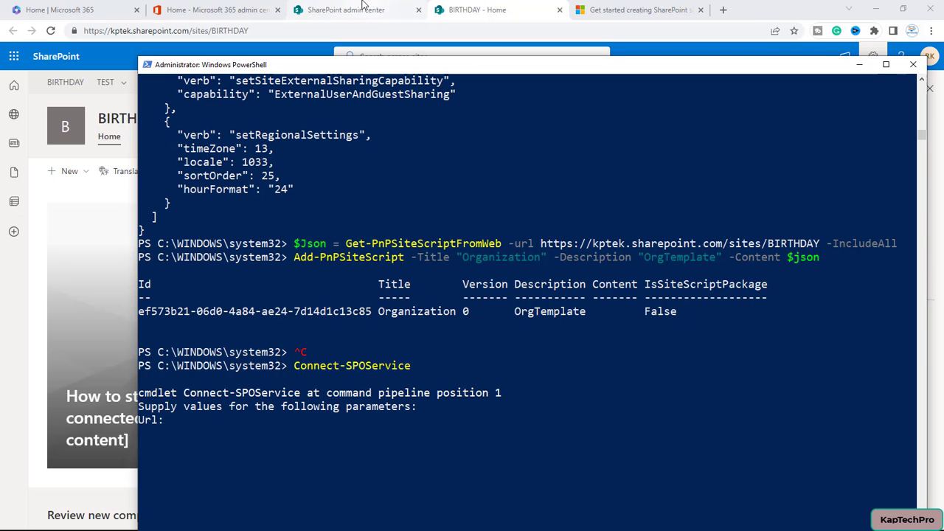
pyautogui.click(343, 10)
pyautogui.click(196, 33)
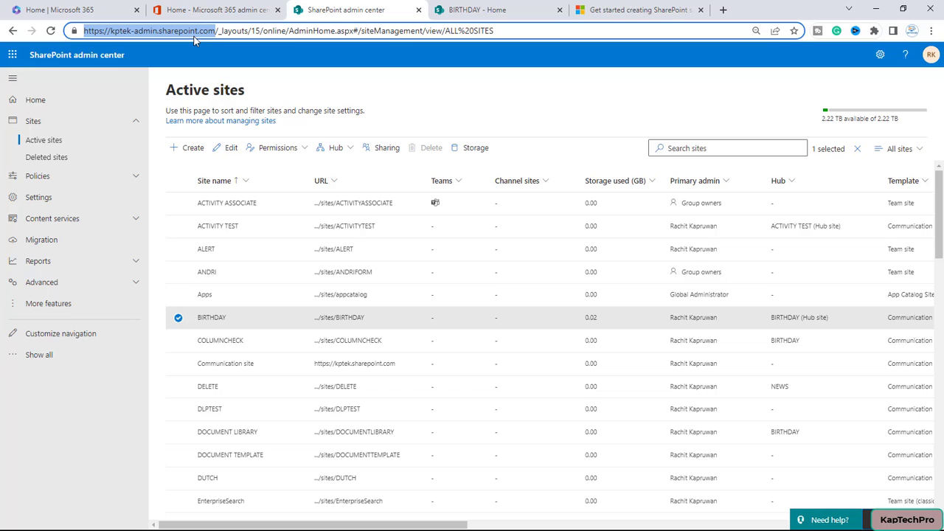
pyautogui.hotkey('ctrl', 'c')
pyautogui.hotkey('alt', 'Tab')
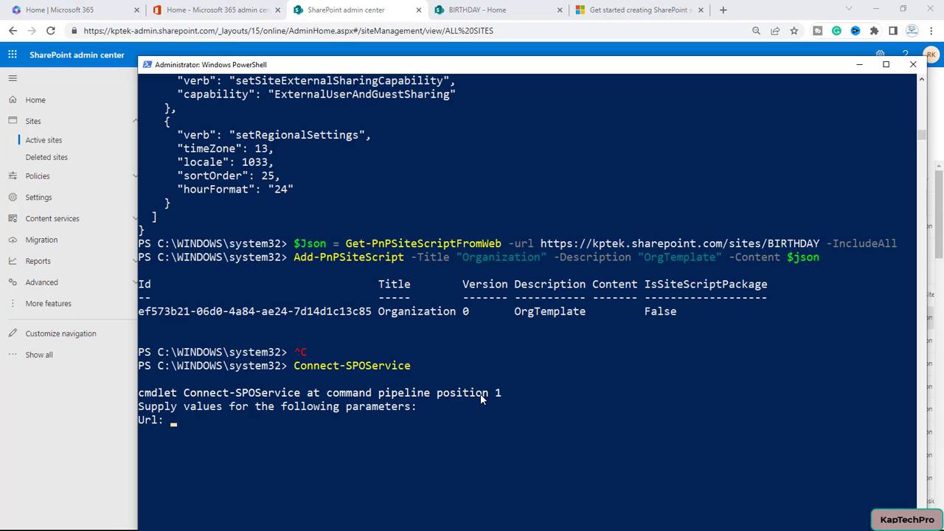
pyautogui.hotkey('ctrl', 'v')
pyautogui.press('Return')
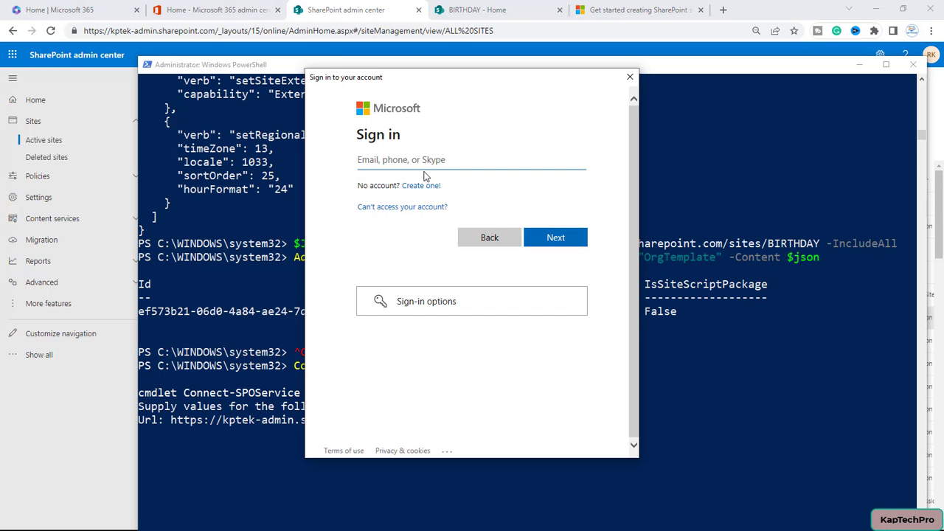
pyautogui.write('sk')
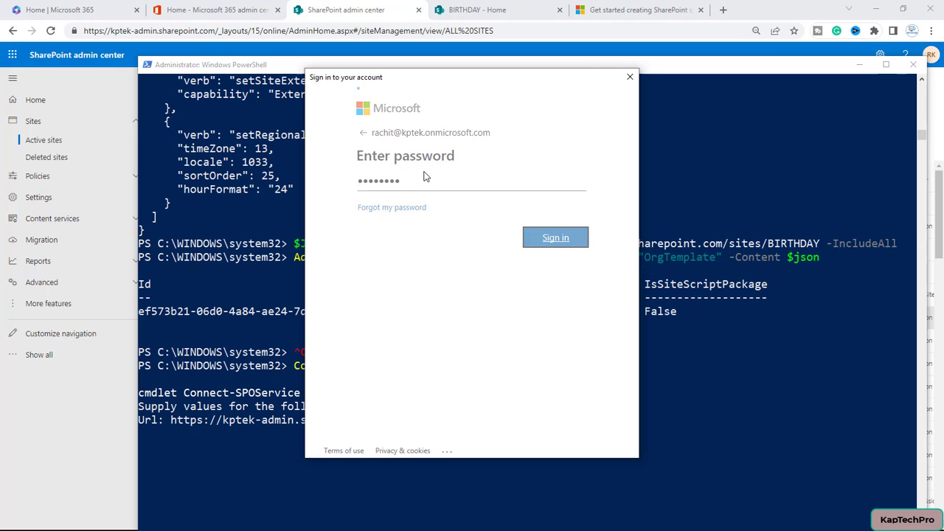
pyautogui.press('Return')
pyautogui.scroll(-4, 480, 314)
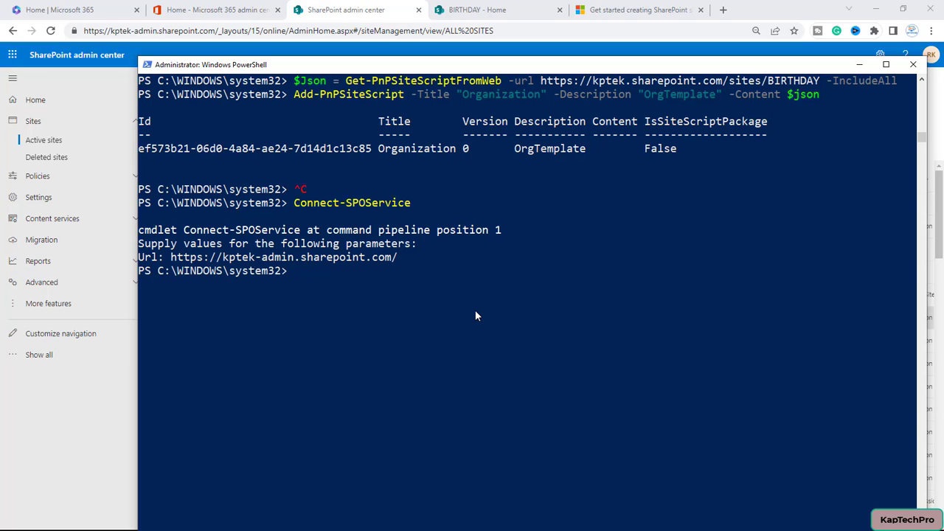
# - Enter the partial command Add-SPOSiteDesign -Title "Organization" -WebTemplate at the prompt, without running it
pyautogui.write('Add-SPOSiteDesign -Title ""')
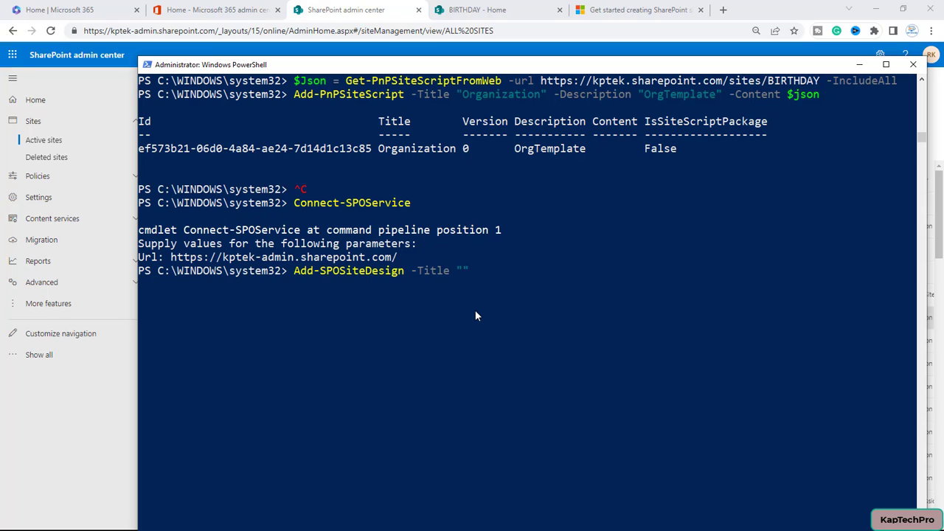
pyautogui.write('Organization" -WebTemplate')
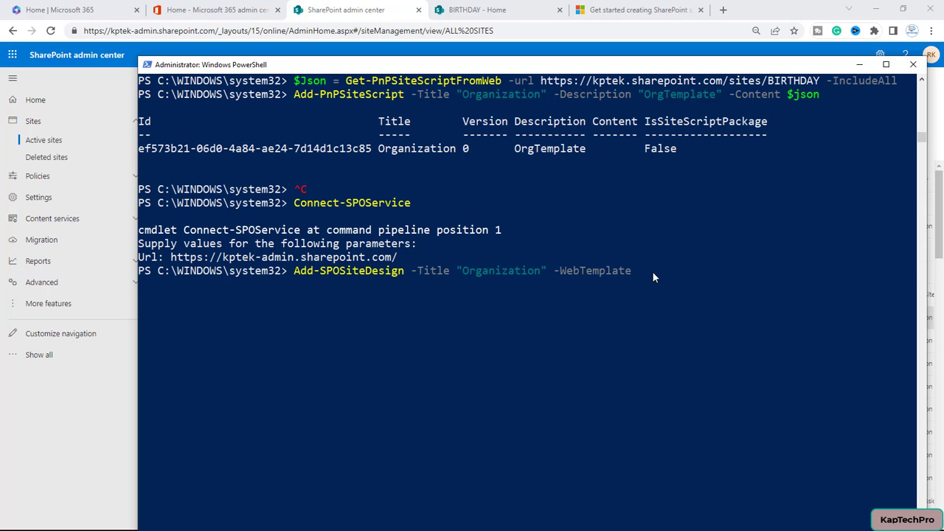
# - Copy the communication site WebTemplate value 68 from the Microsoft Learn site template table
pyautogui.click(624, 7)
pyautogui.scroll(-5, 490, 459)
pyautogui.scroll(15, 490, 461)
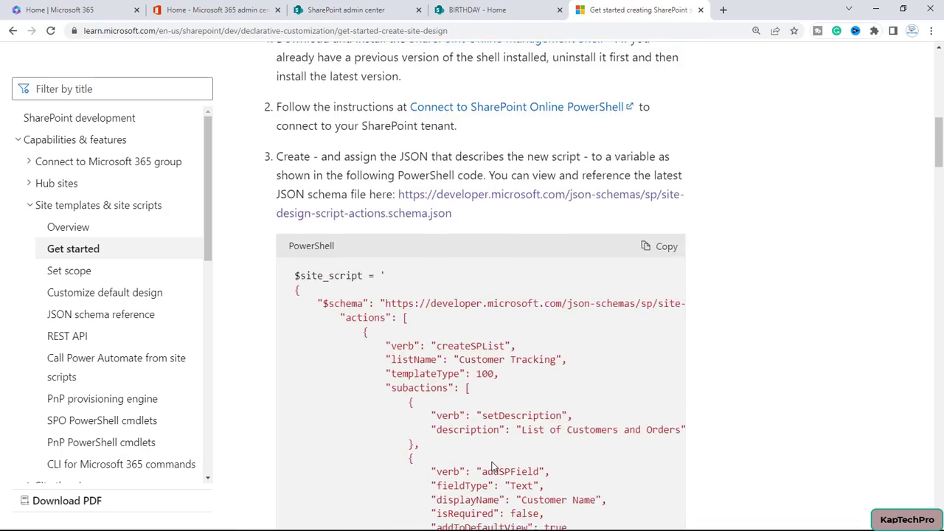
pyautogui.scroll(-15, 493, 466)
pyautogui.scroll(-3, 502, 422)
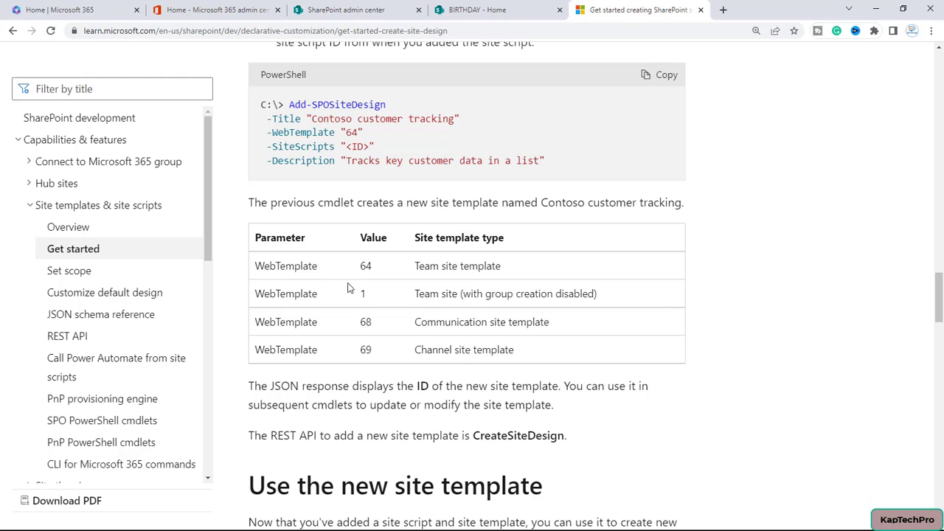
pyautogui.moveTo(363, 264); pyautogui.dragTo(374, 267)
pyautogui.doubleClick(363, 323)
pyautogui.hotkey('alt', 'Tab')
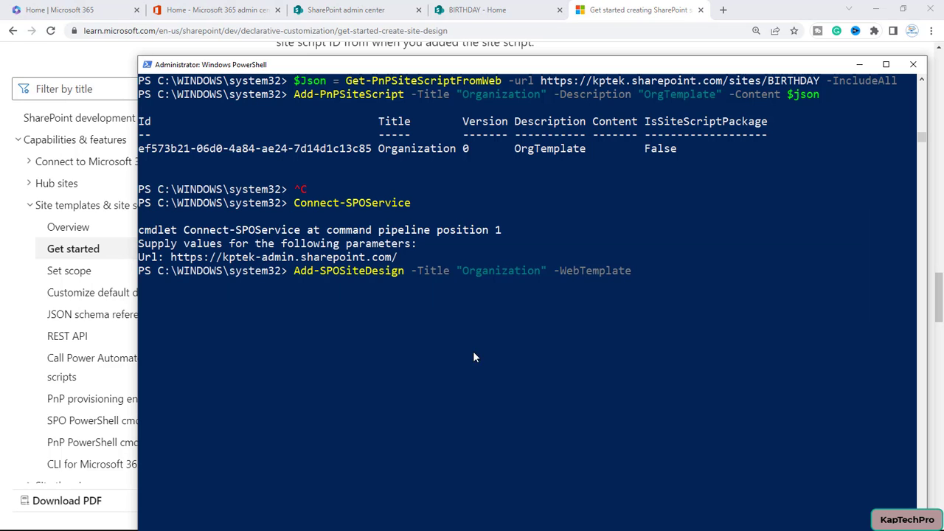
# - Finish the site design command with -WebTemplate "68", the Organization script ID and -Description "OrgTemplate"
pyautogui.write('"')
pyautogui.hotkey('ctrl', 'v')
pyautogui.write('"')
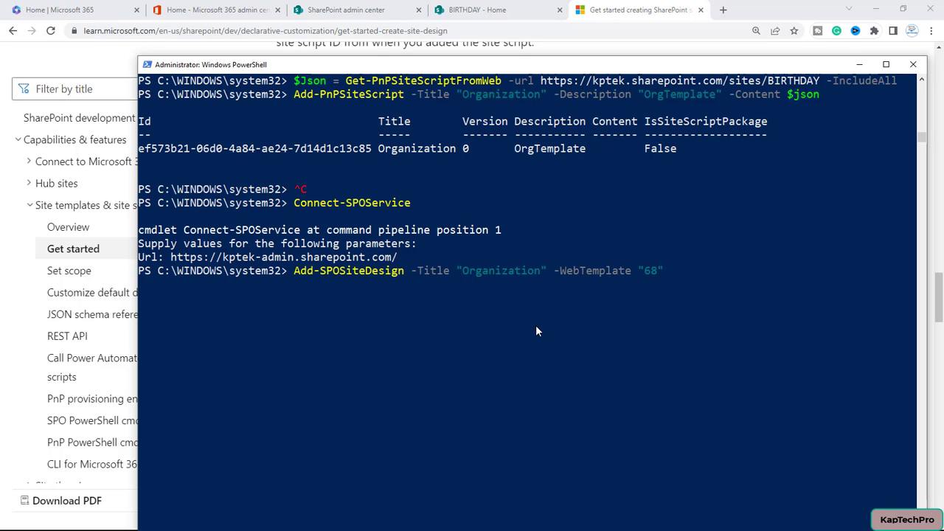
pyautogui.write(' -SiteScripts')
pyautogui.scroll(1, 333, 206)
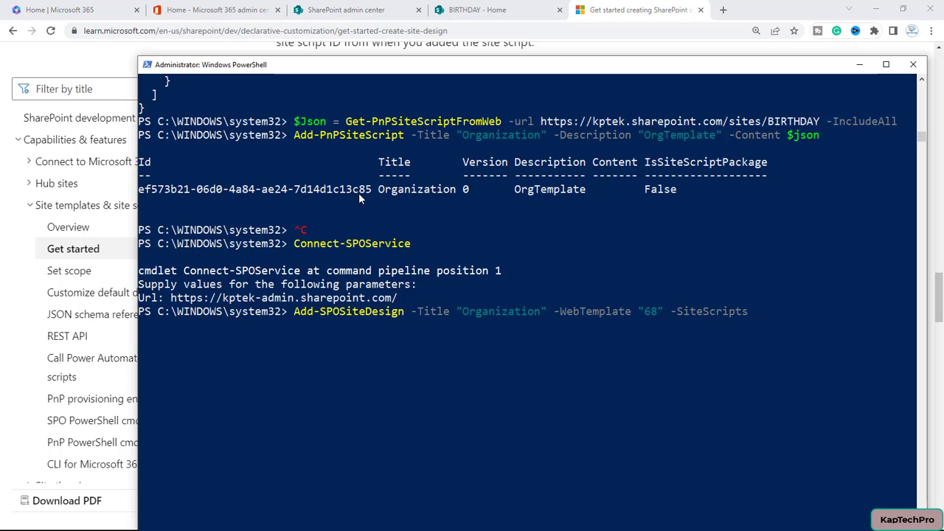
pyautogui.moveTo(371, 190); pyautogui.dragTo(206, 190)
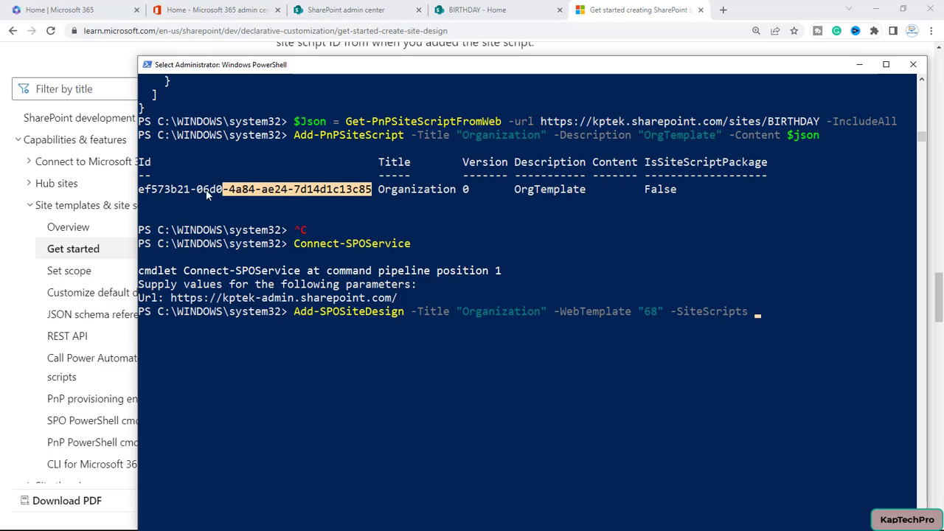
pyautogui.rightClick(127, 198)
pyautogui.rightClick(752, 313)
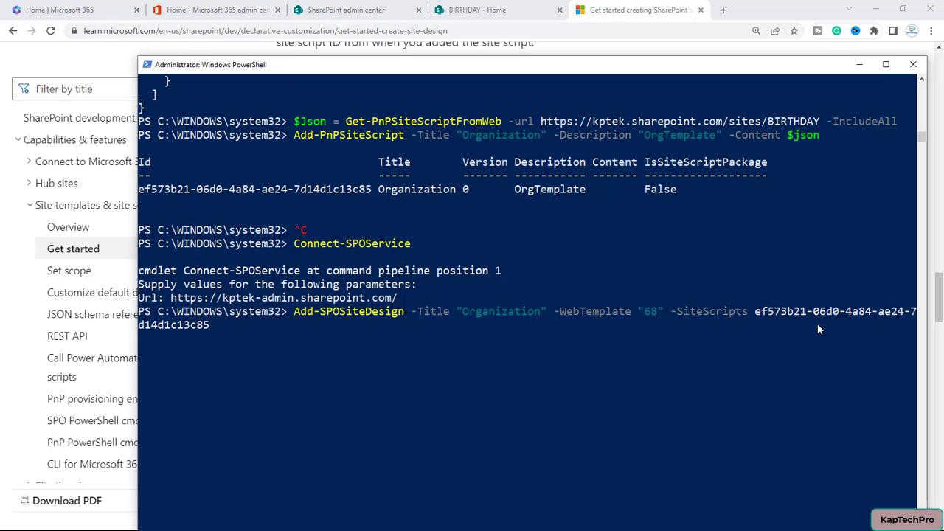
pyautogui.write('" -description "OrgTemplate"')
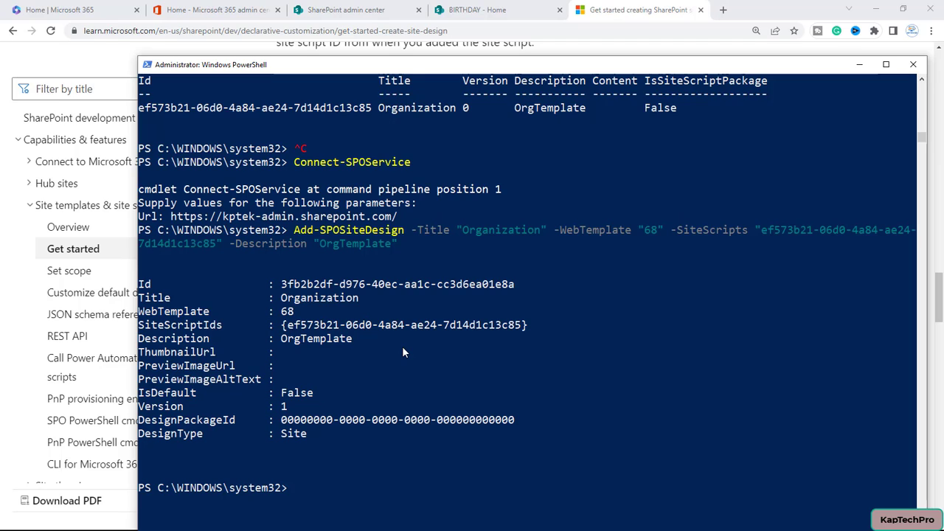
# - Run Get-PnPSiteScript to list the registered site scripts
pyautogui.write('get-pnpsites')
pyautogui.press('Tab')
pyautogui.press('Return')
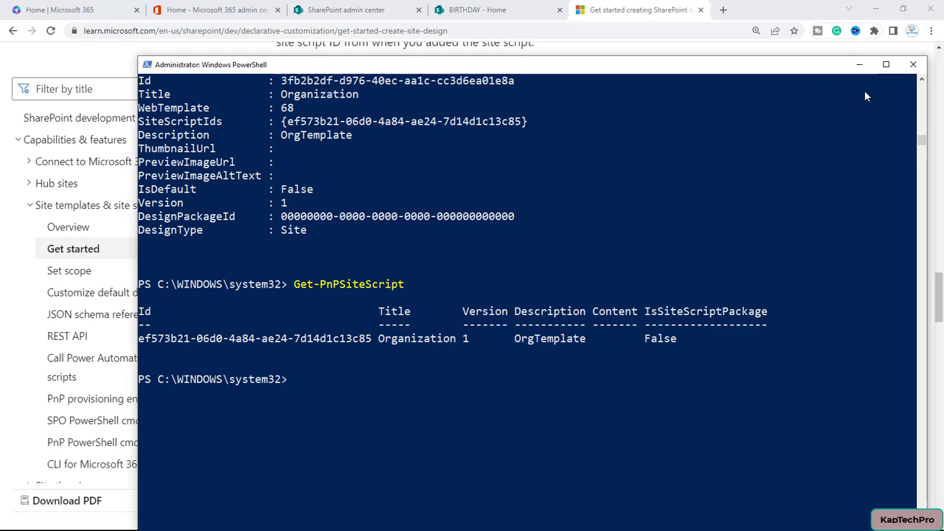
# - Create the ORGTEMPLATESITE communication site with the suggested person set as site owner
pyautogui.click(361, 11)
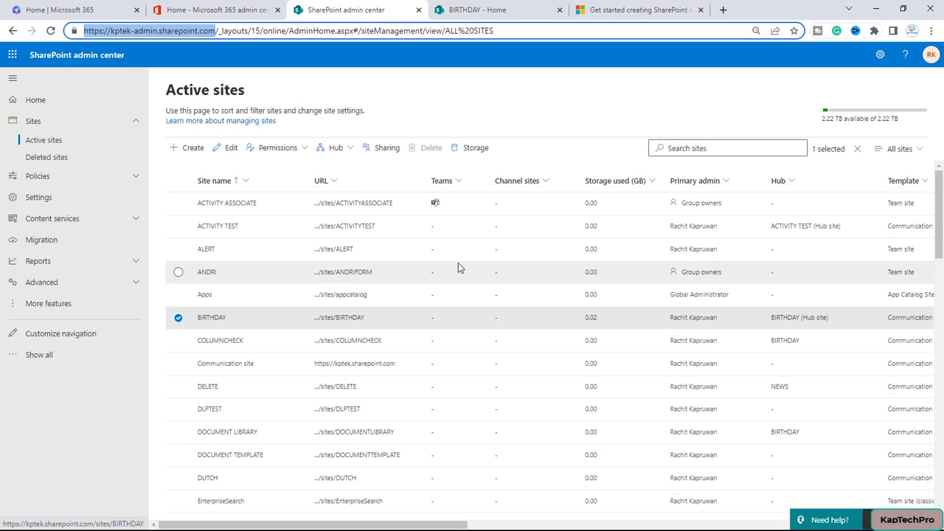
pyautogui.click(178, 149)
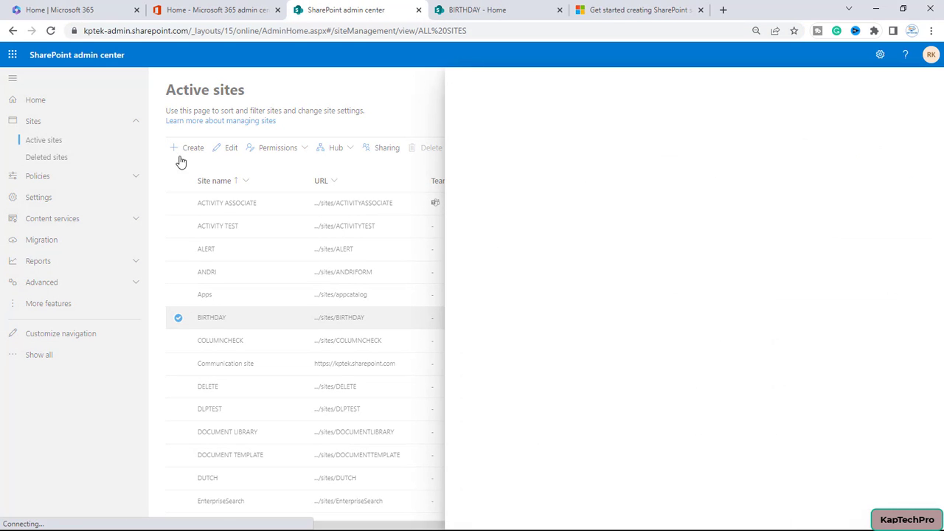
pyautogui.click(808, 263)
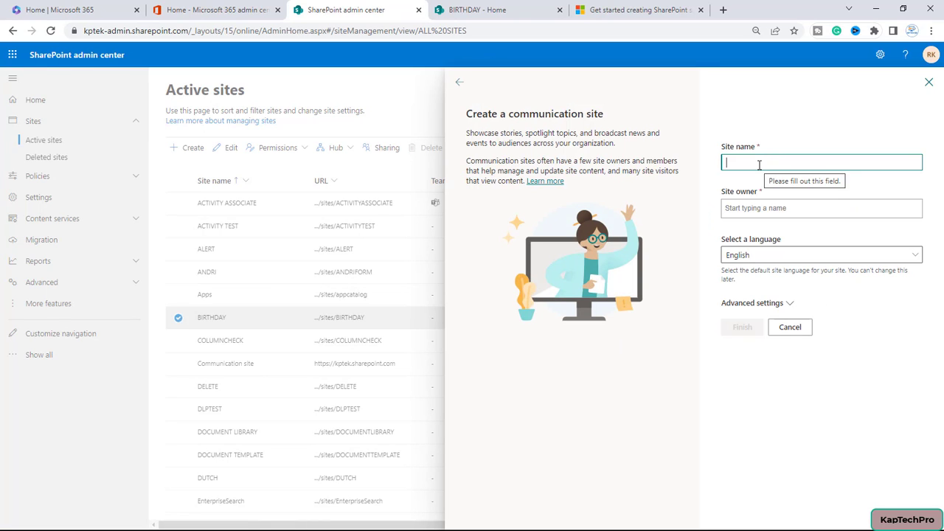
pyautogui.hotkey('ctrl', 'v')
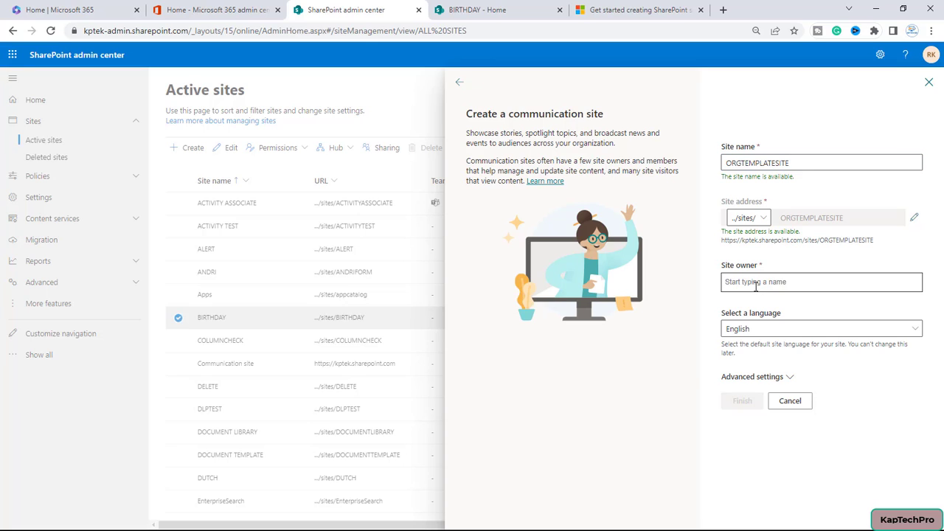
pyautogui.click(755, 287)
pyautogui.write('racg')
pyautogui.press('BackSpace')
pyautogui.write('hit')
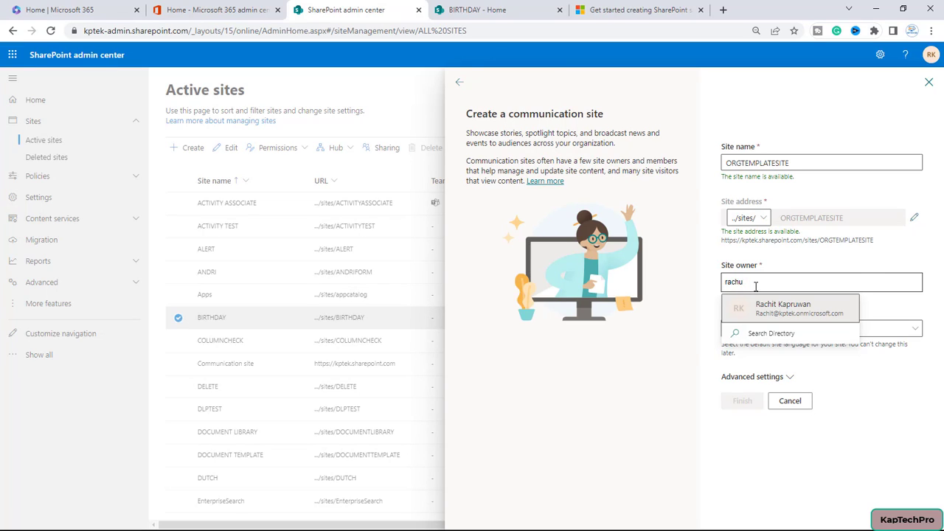
pyautogui.click(771, 308)
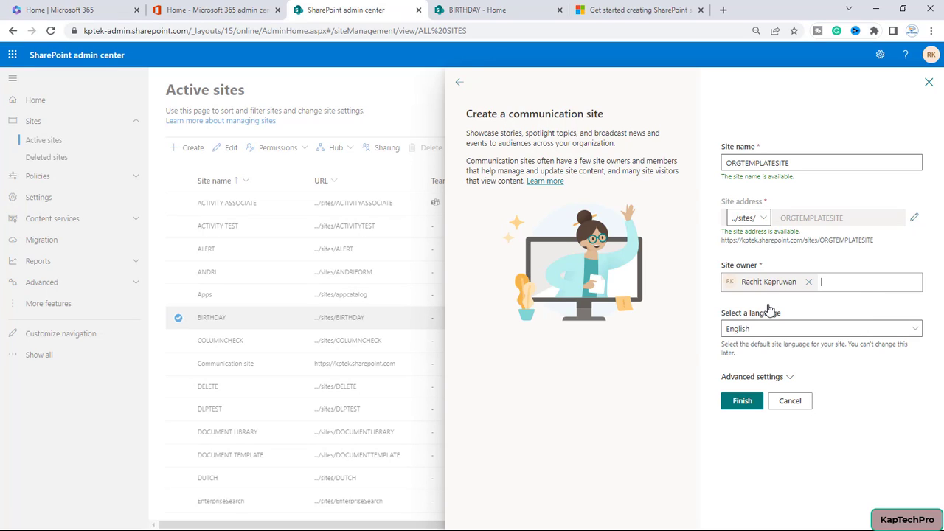
pyautogui.click(743, 402)
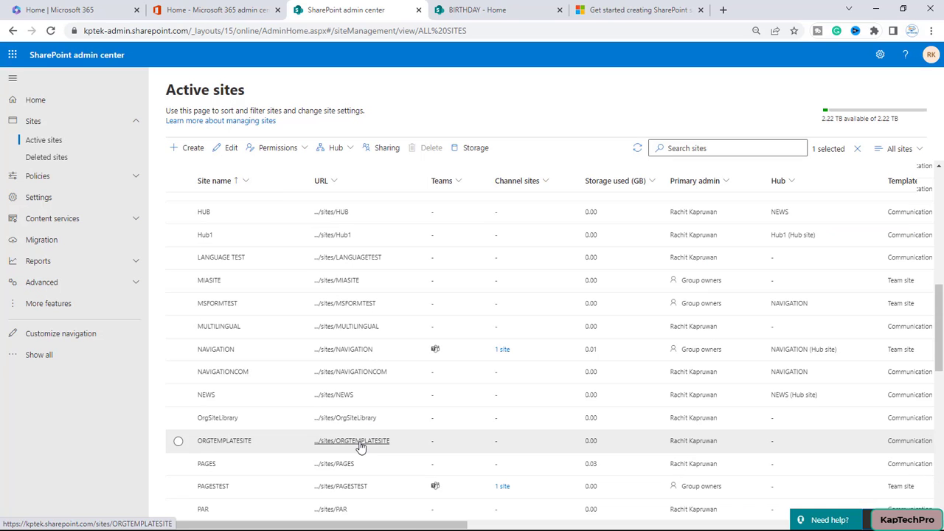
# - On ORGTEMPLATESITE, preview the Organization template listed under From your organization
pyautogui.click(358, 443)
pyautogui.click(435, 9)
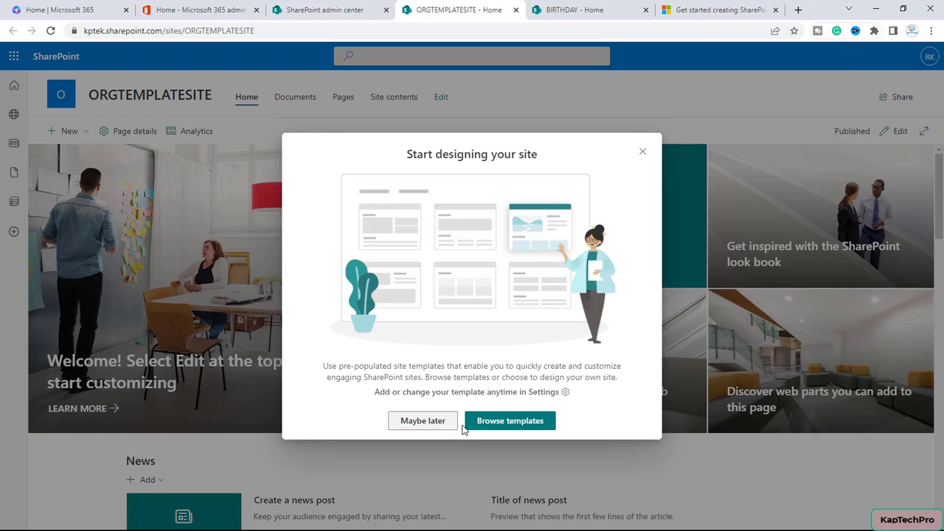
pyautogui.click(504, 422)
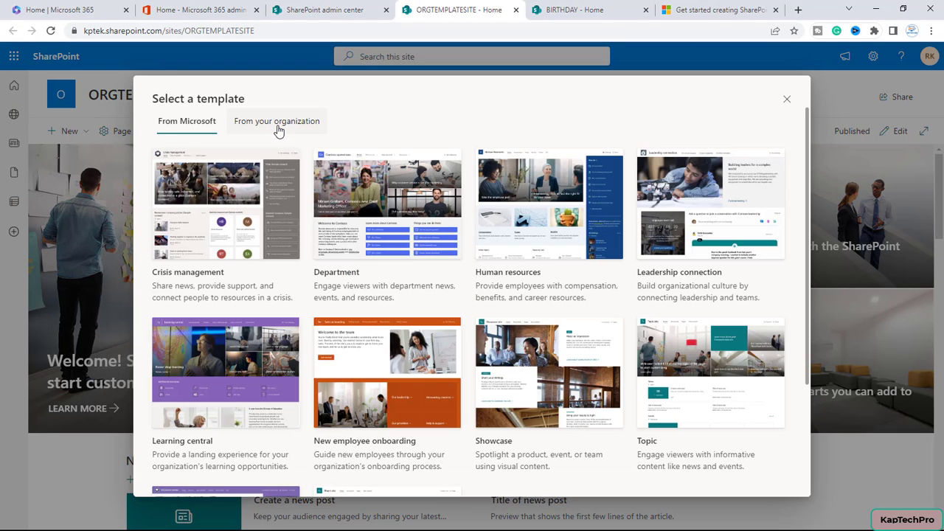
pyautogui.click(276, 124)
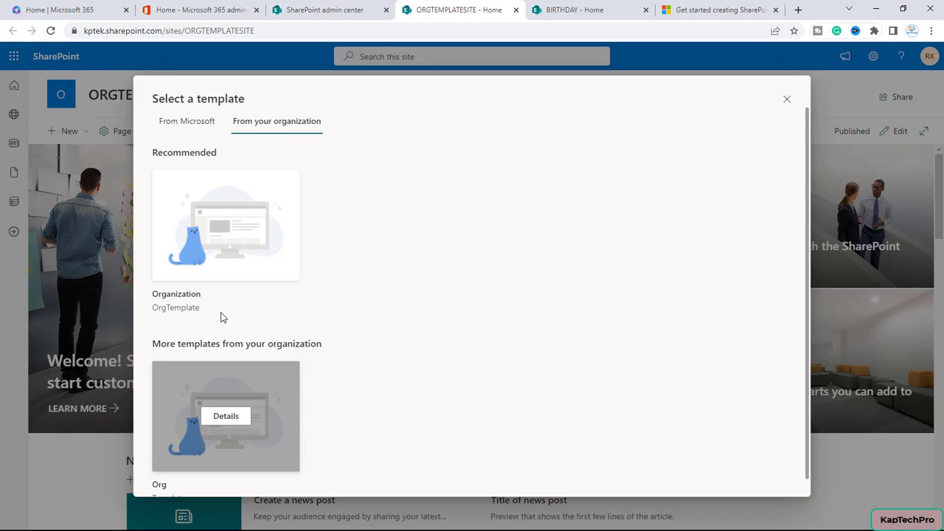
pyautogui.moveTo(231, 266)
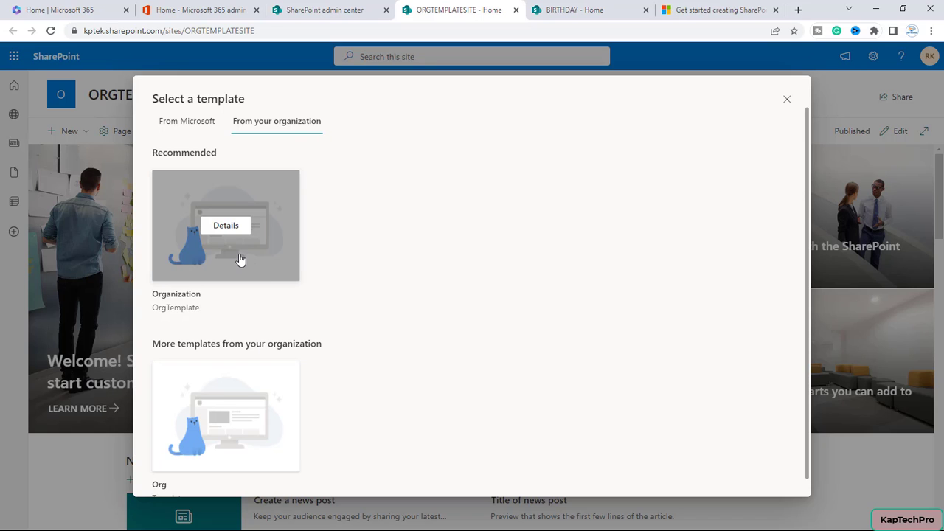
pyautogui.click(240, 261)
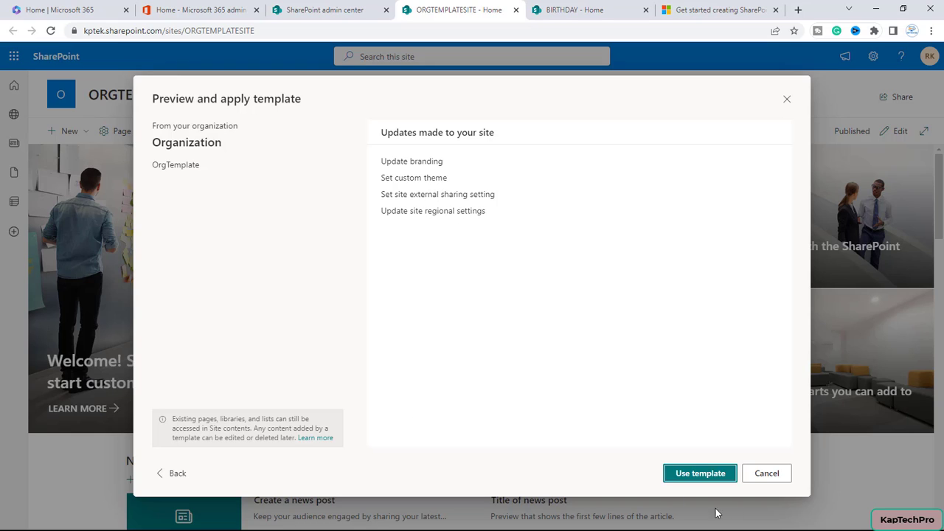
# - Use the Organization template on ORGTEMPLATESITE, then close the progress dialog once it finishes
pyautogui.click(695, 475)
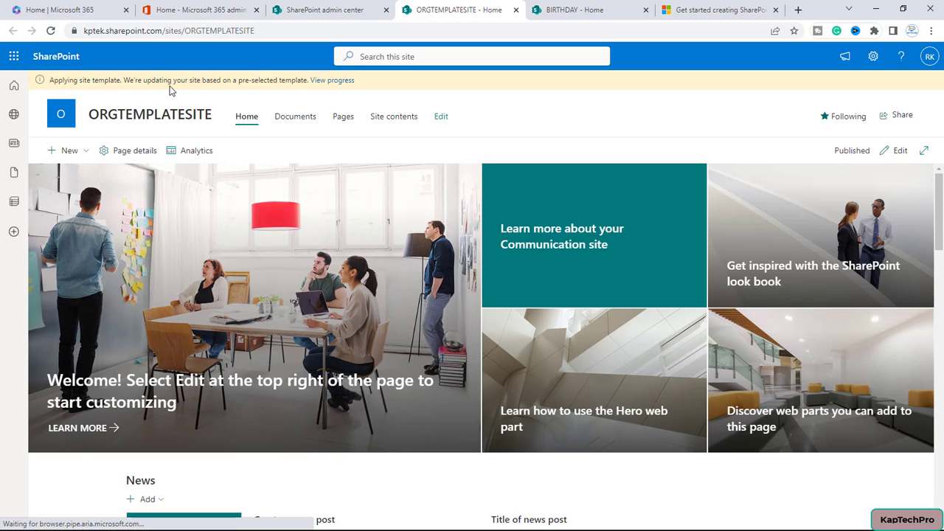
pyautogui.click(331, 83)
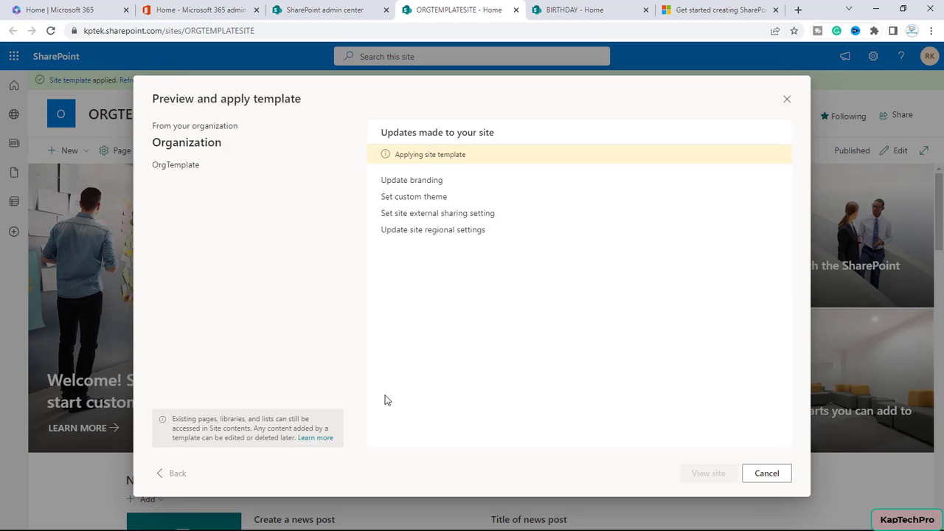
pyautogui.press('Escape')
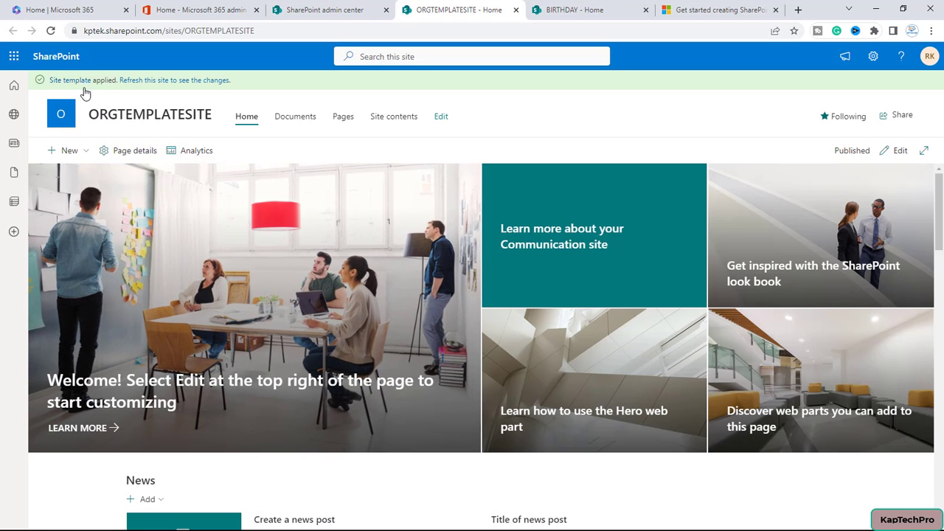
# - Refresh the site to load the template changes and dismiss the Next steps panel
pyautogui.click(177, 82)
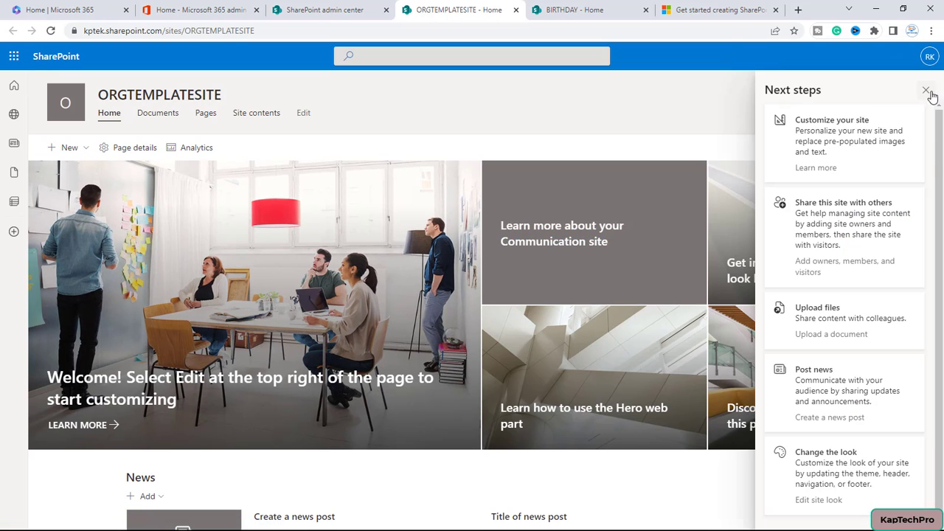
pyautogui.click(926, 89)
pyautogui.scroll(-5, 662, 413)
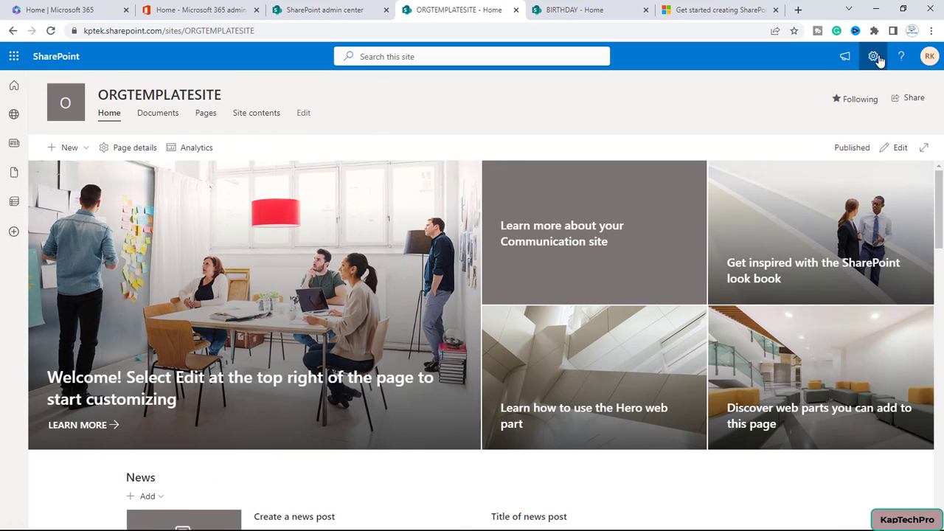
# - Check the template history, showing the Organization template's four completed actions on 1/9/2023
pyautogui.click(873, 56)
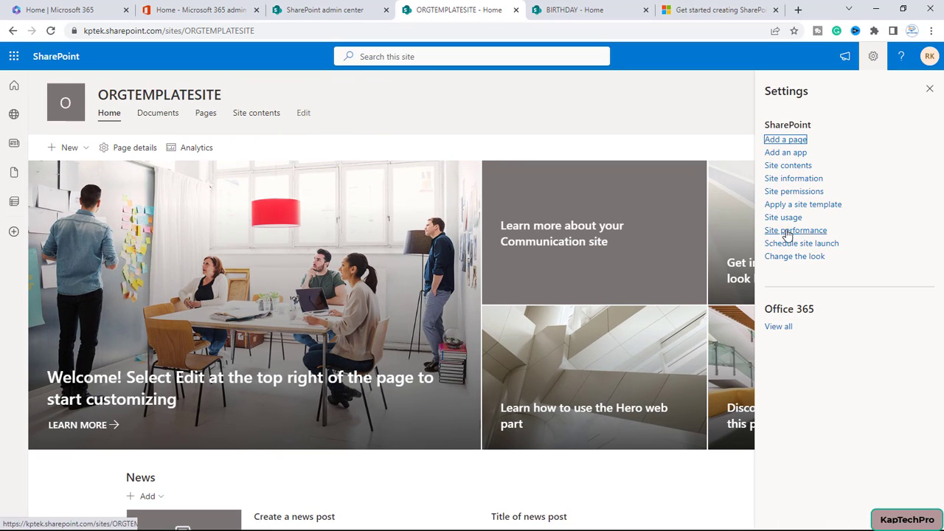
pyautogui.click(788, 179)
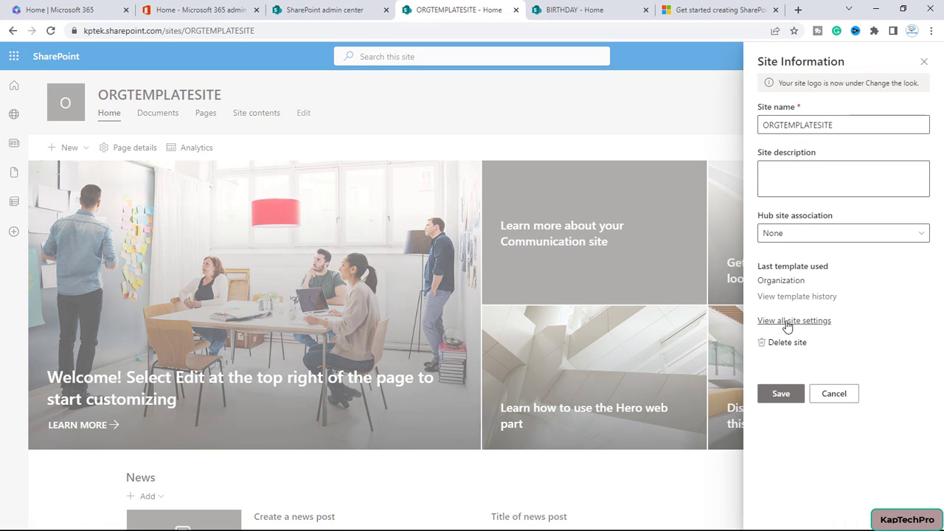
pyautogui.click(792, 297)
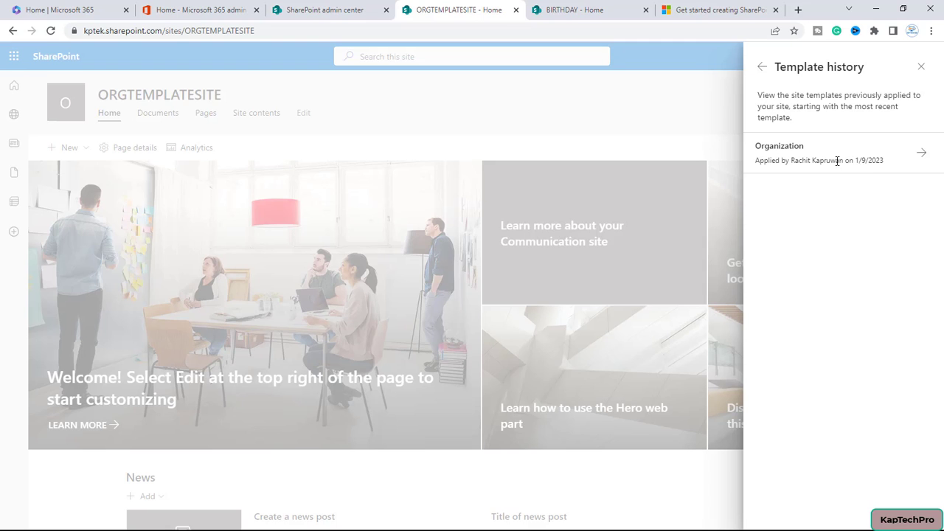
pyautogui.click(919, 155)
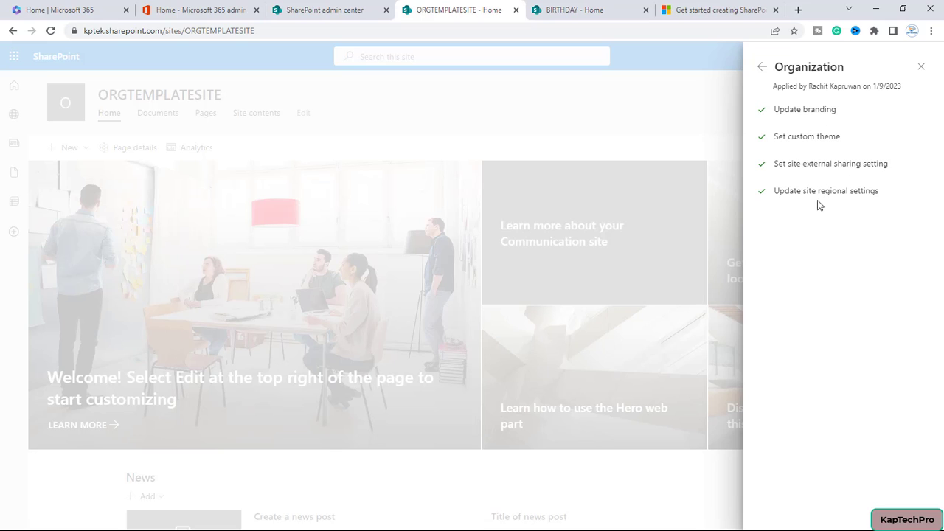
pyautogui.click(922, 66)
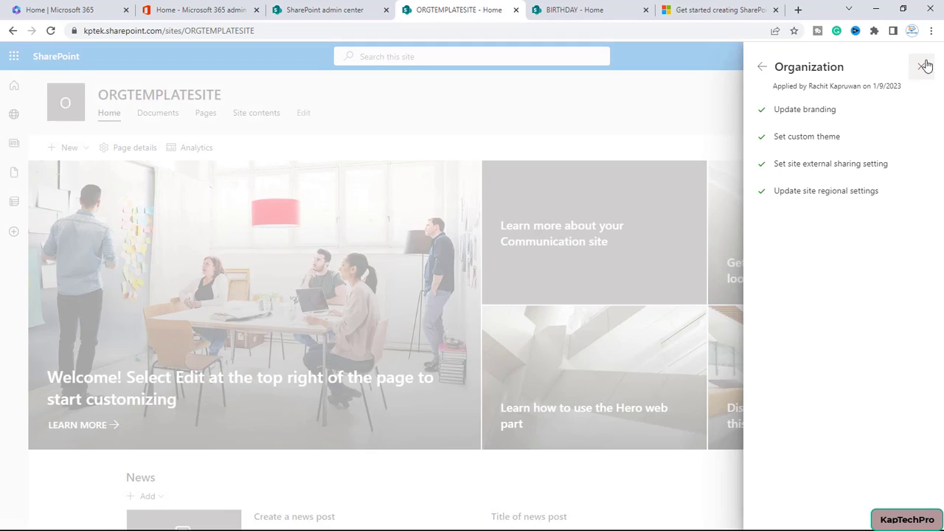